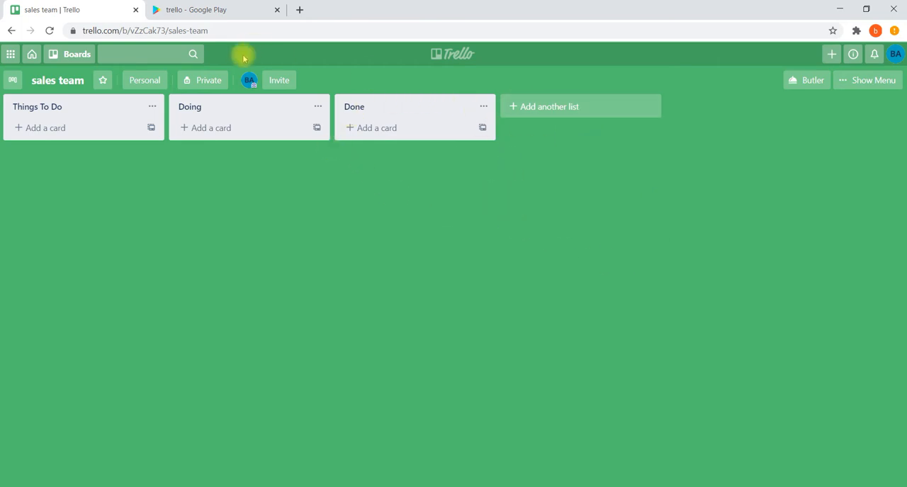
Start creating a new team named "beta rockers" and set its team type to Sales CRM
click(32, 57)
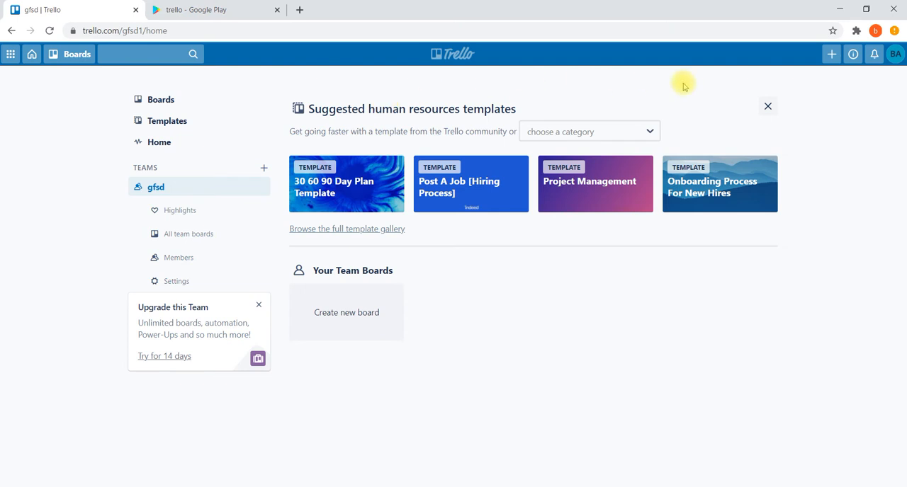
click(831, 55)
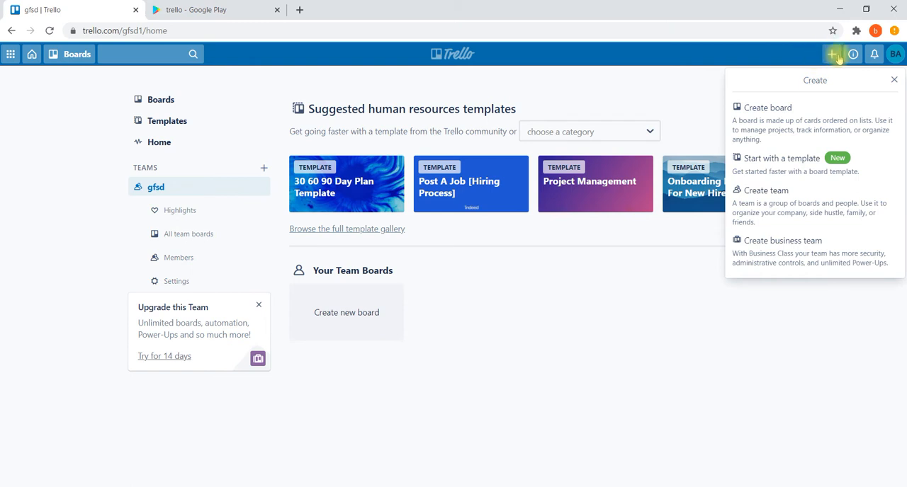
click(780, 204)
click(247, 202)
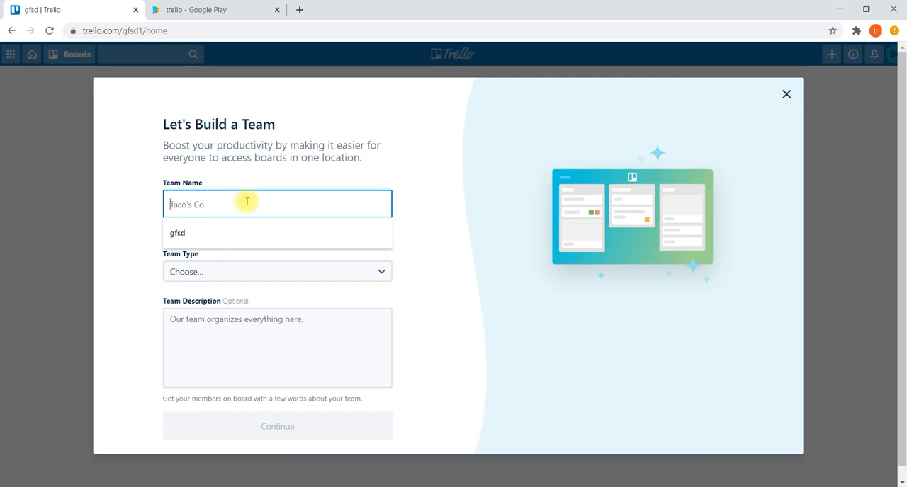
text(beta )
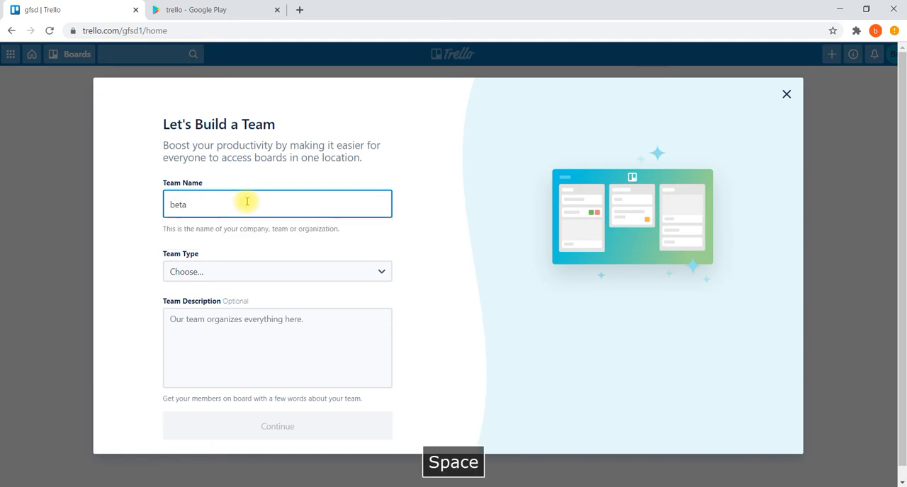
text(rockers)
click(213, 286)
click(233, 276)
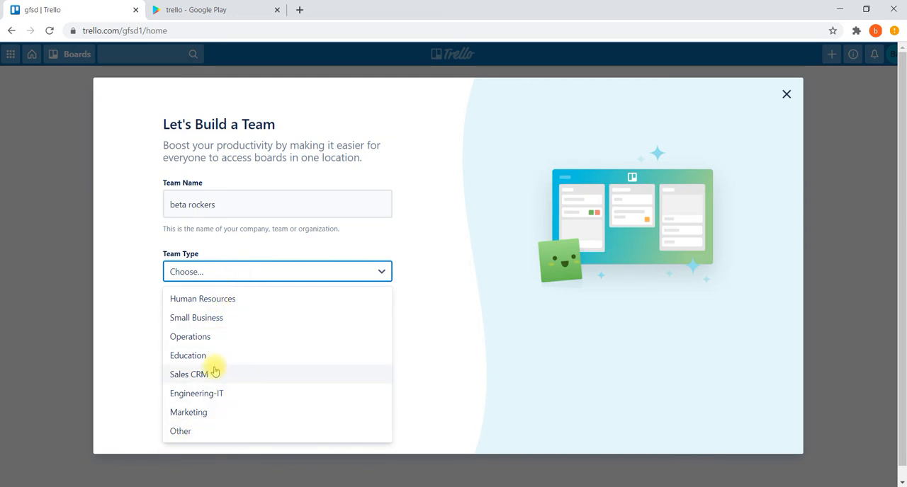
click(193, 382)
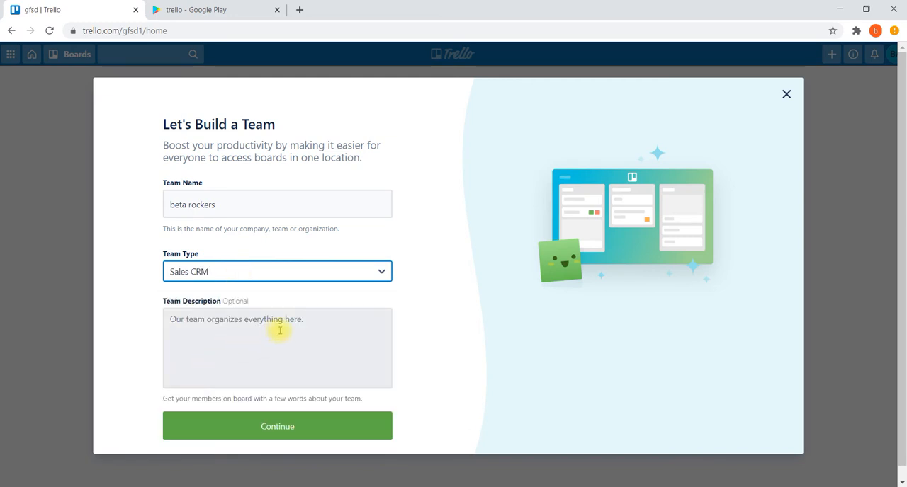
Enter the team description "we are here to discuss" and continue to the member invitation
click(280, 330)
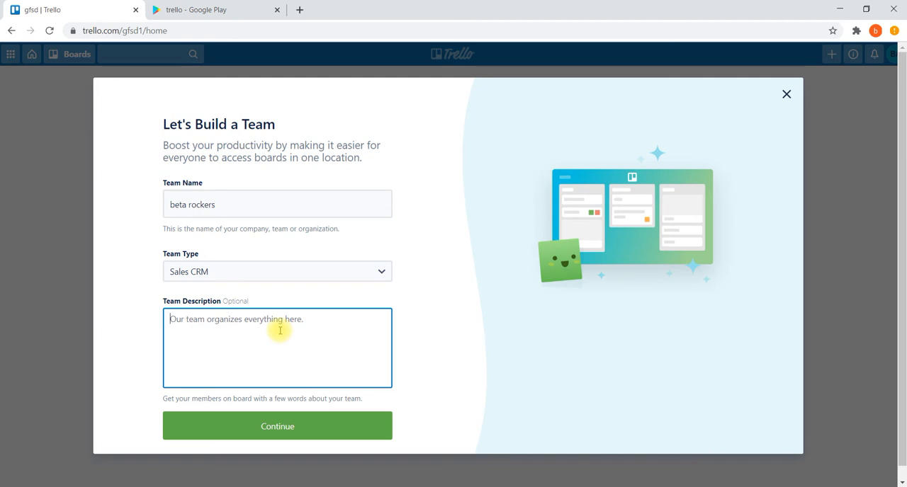
text(we are here)
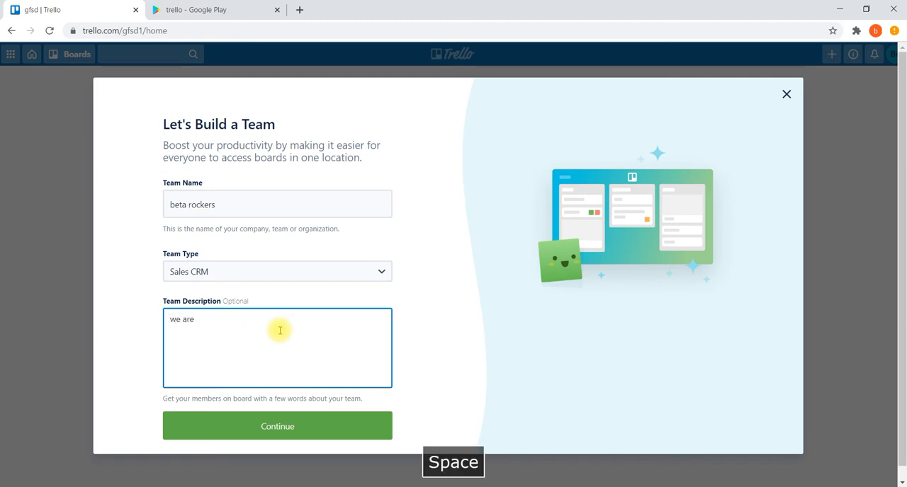
text( t)
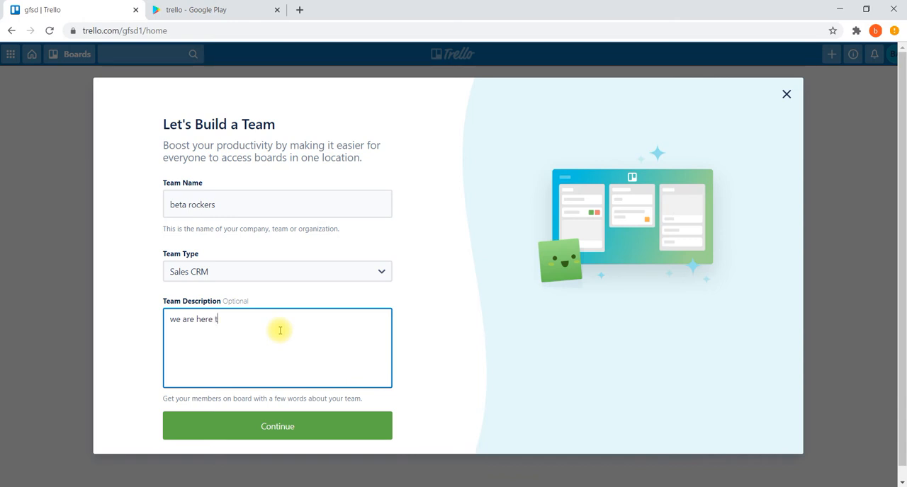
text(o discuss)
scroll(277, 330, down, 1)
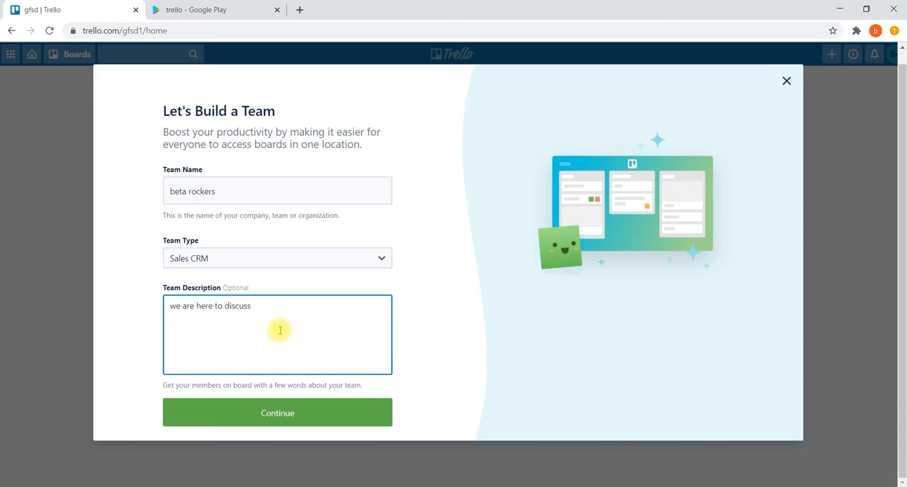
click(242, 414)
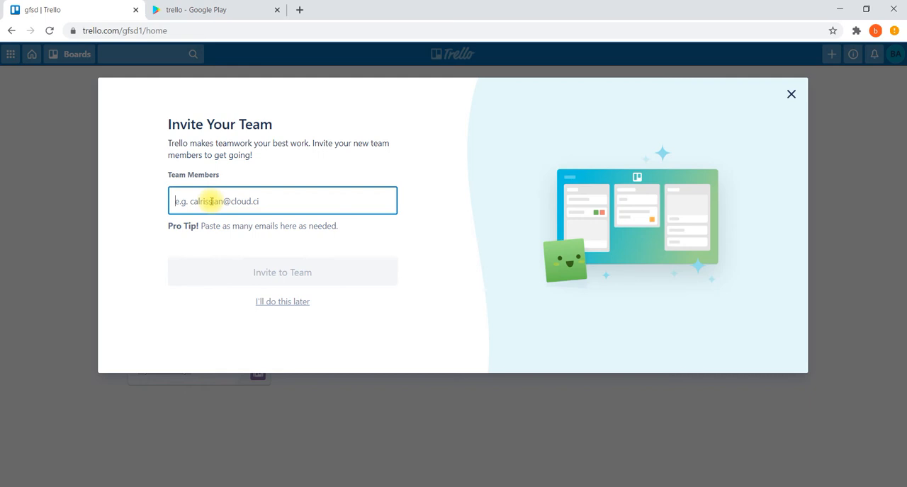
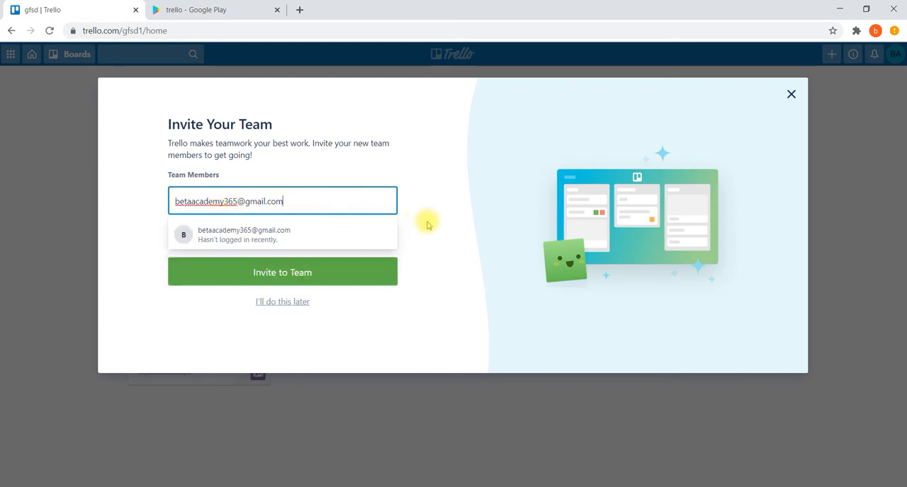
Enter the new member's e-mail address and invite that member to the team
key(Return)
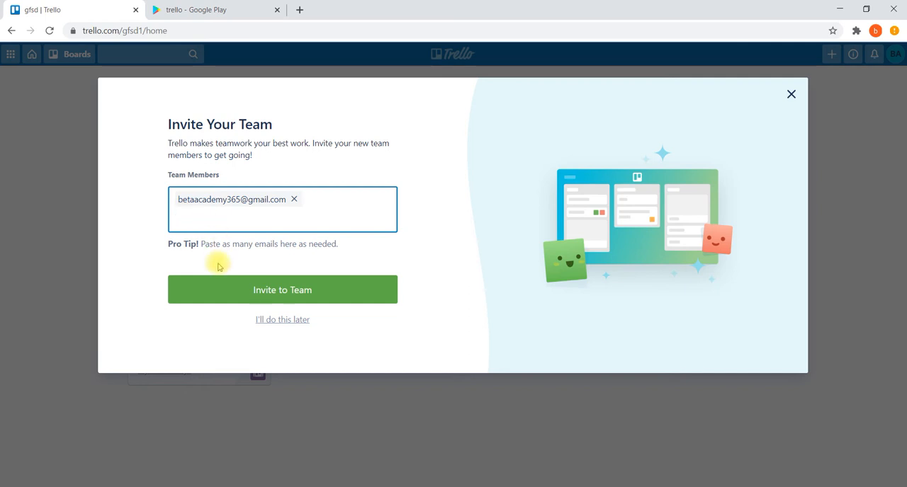
click(291, 298)
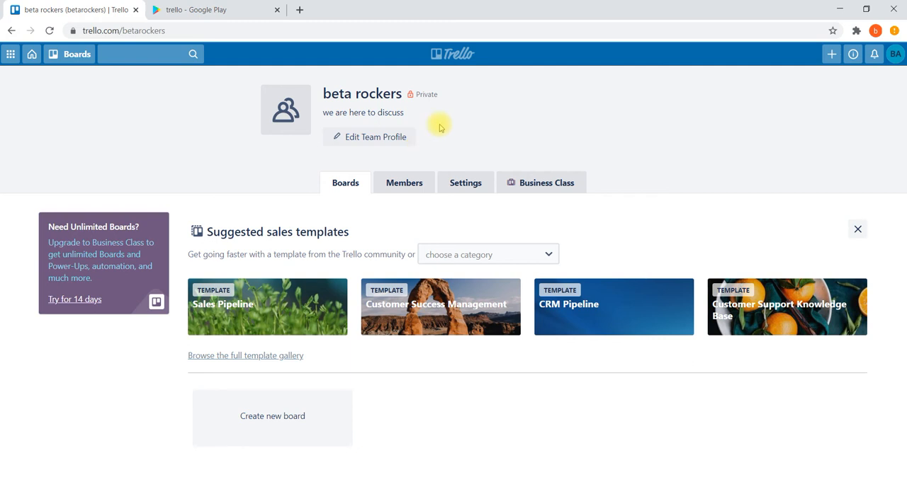
Start a new board from the team page and title it "sales activity"
click(830, 56)
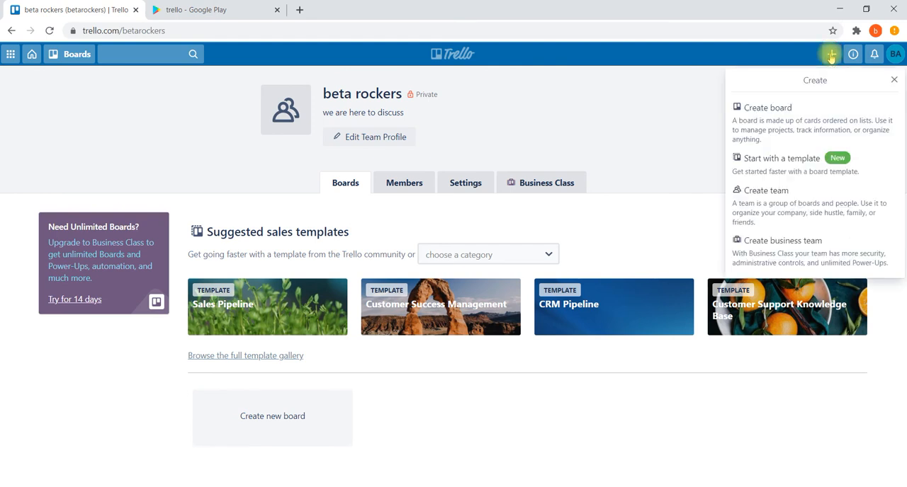
click(776, 117)
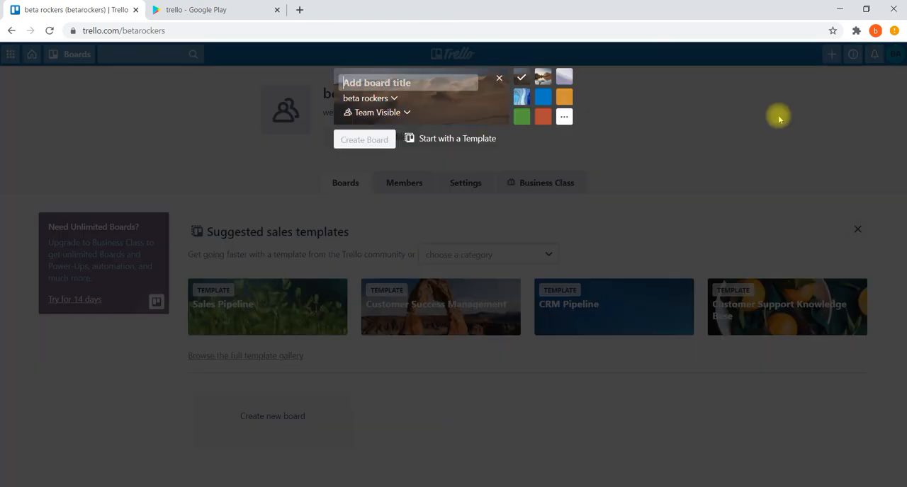
click(369, 87)
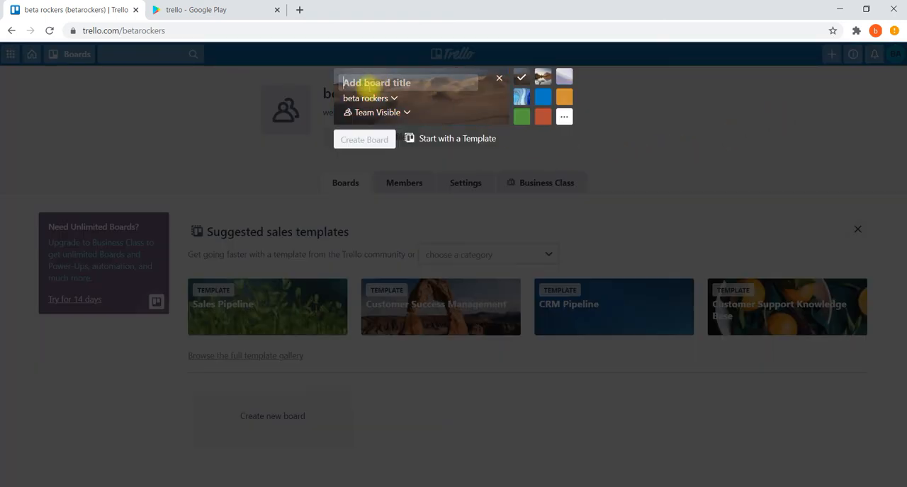
text(sales)
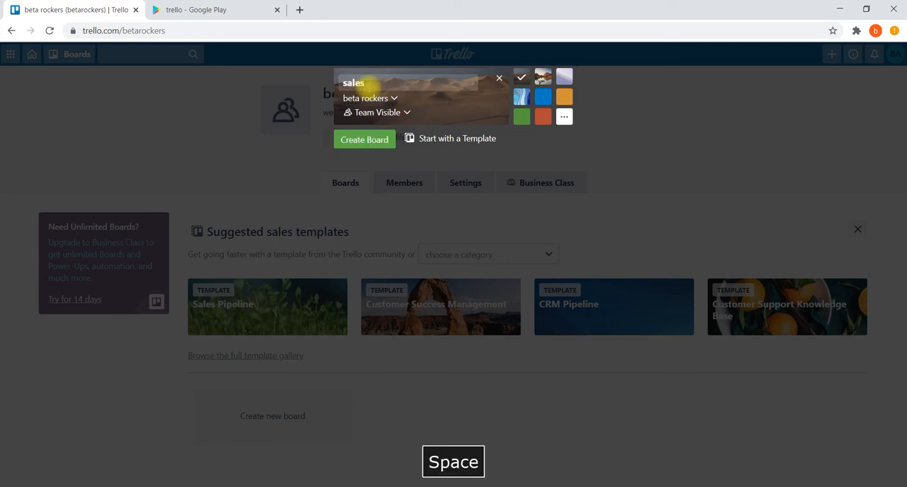
text( activity)
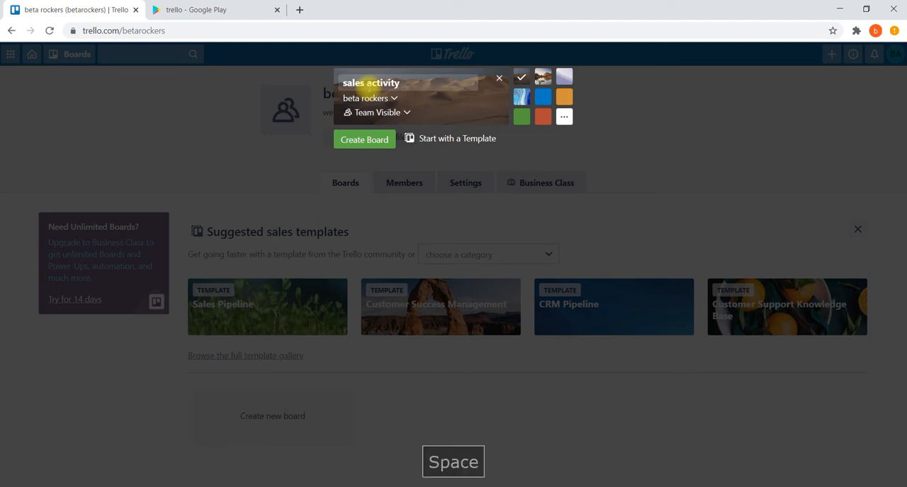
Give the board a plain blue background, keep it in the beta rockers team, and create it
click(543, 96)
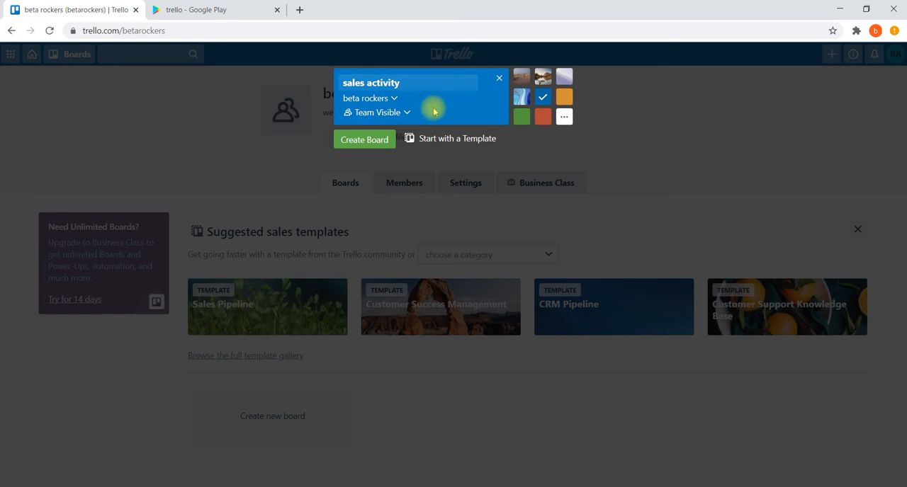
click(394, 99)
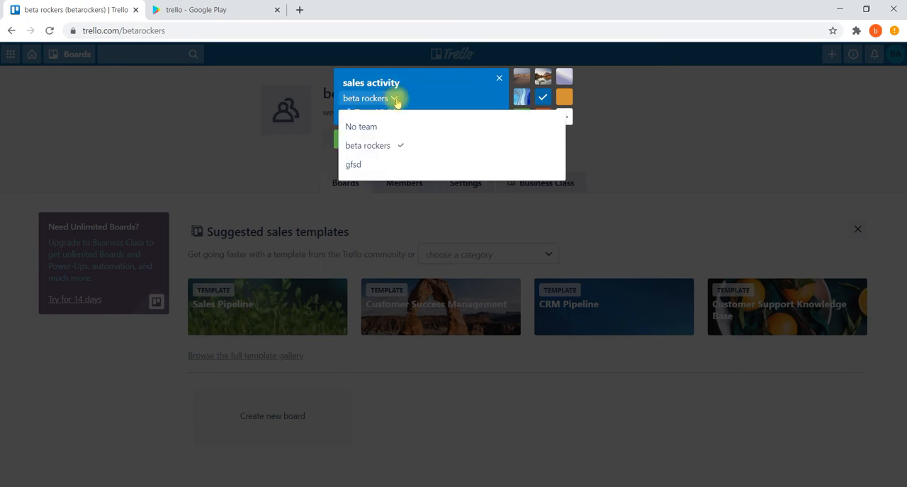
click(376, 147)
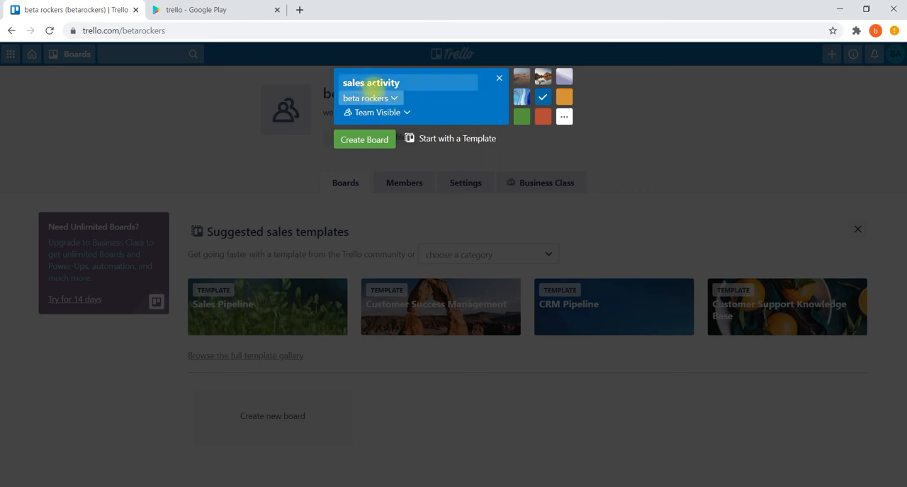
click(363, 144)
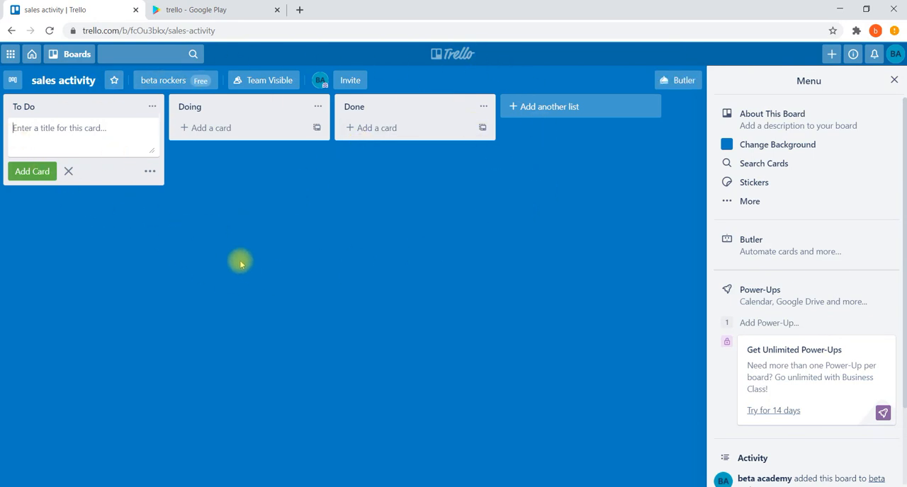
Examine the board's team options and its visibility choices without changing them
click(171, 82)
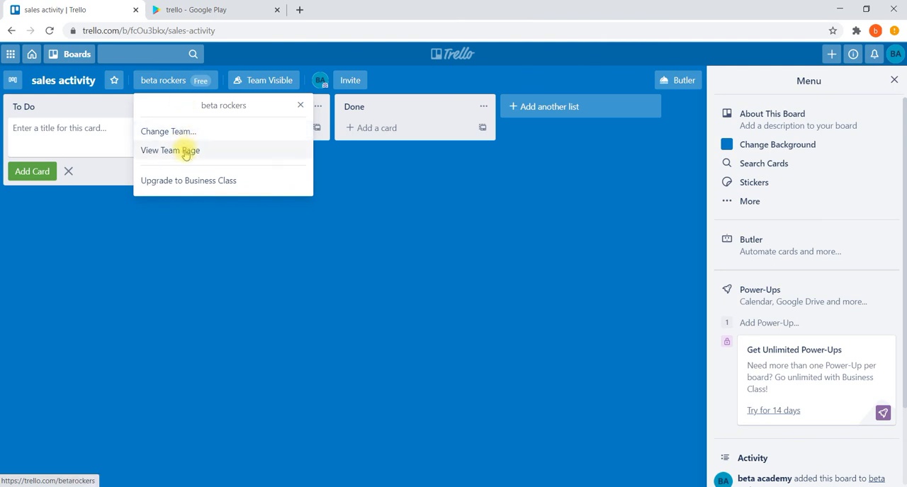
click(201, 235)
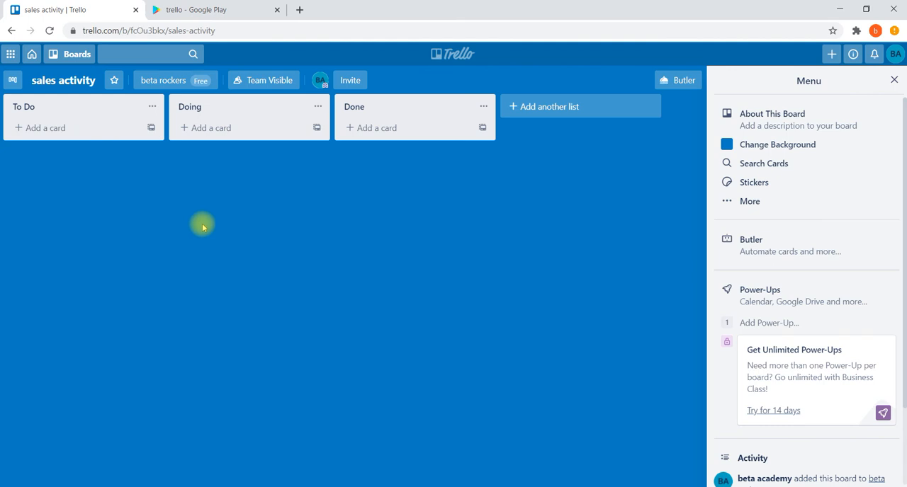
click(276, 83)
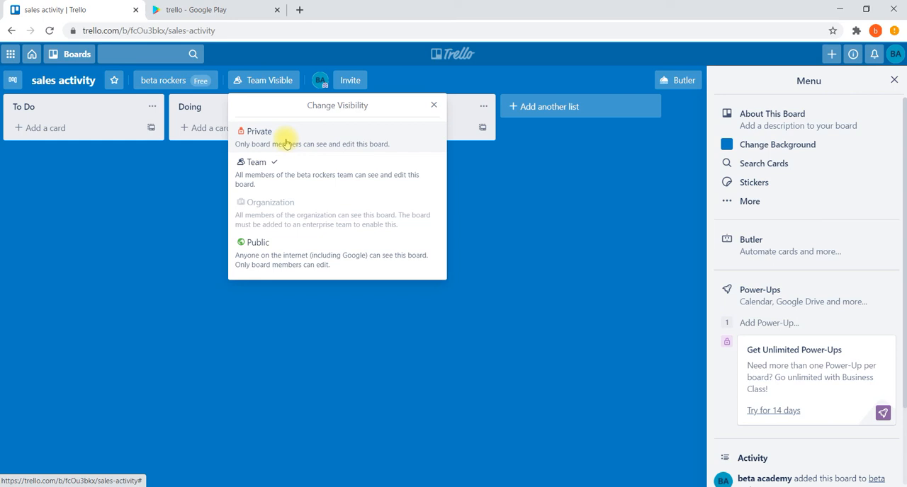
click(141, 170)
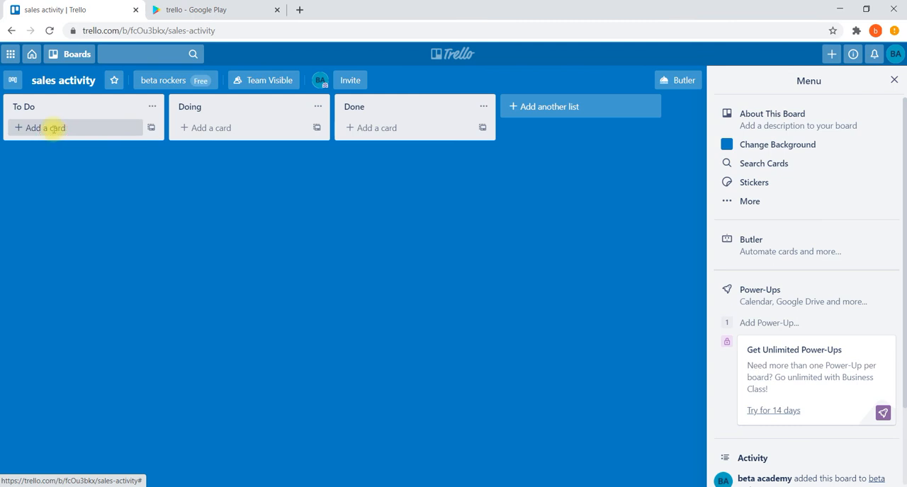
Add a card titled "meeting" to the To Do list
click(52, 129)
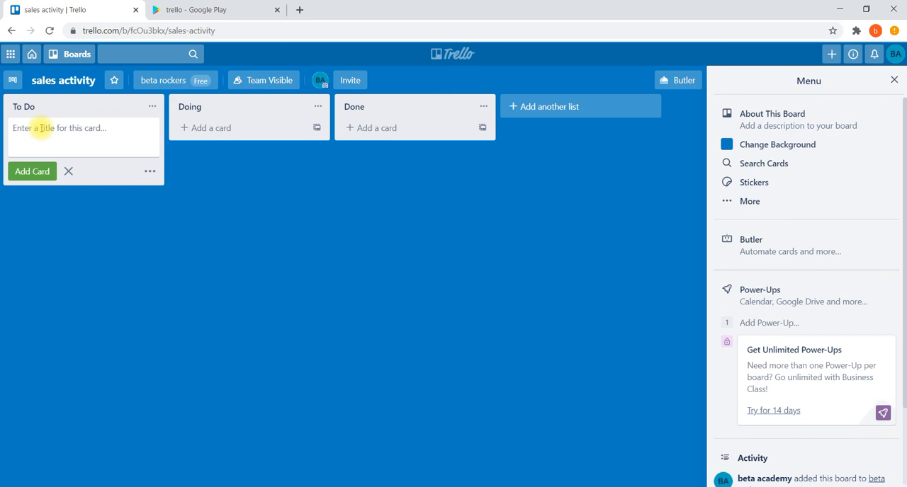
text(meeting)
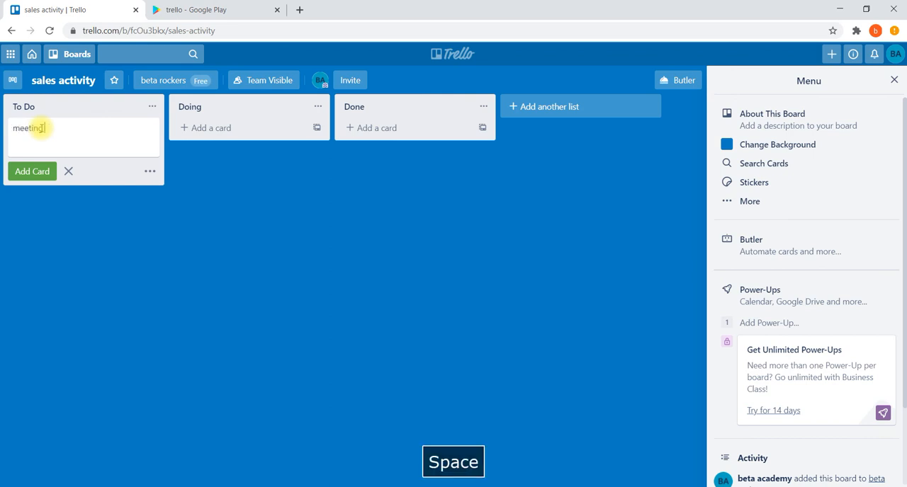
click(29, 174)
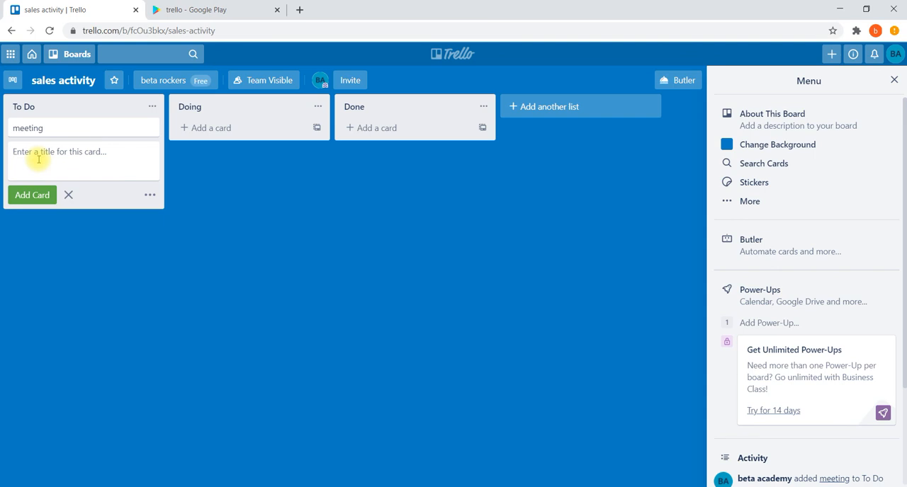
Add a card titled "sales report" to the To Do list with the existing board member assigned to it
text(sales )
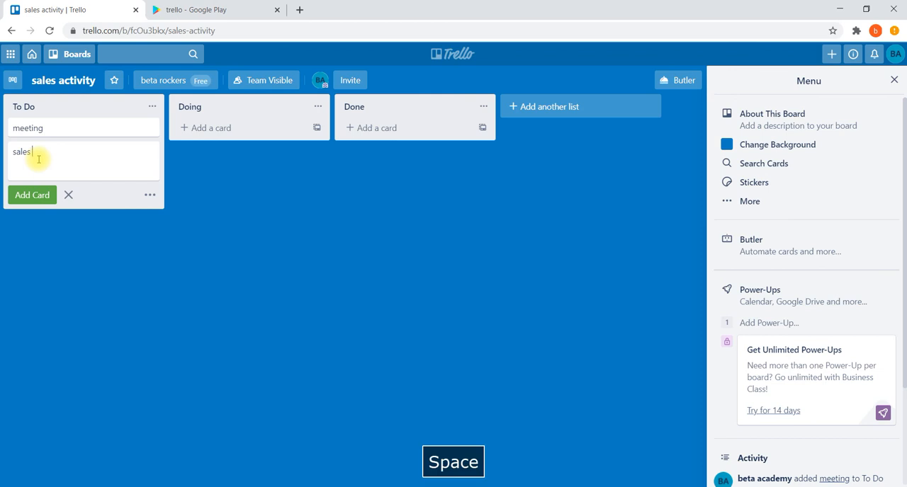
text(report)
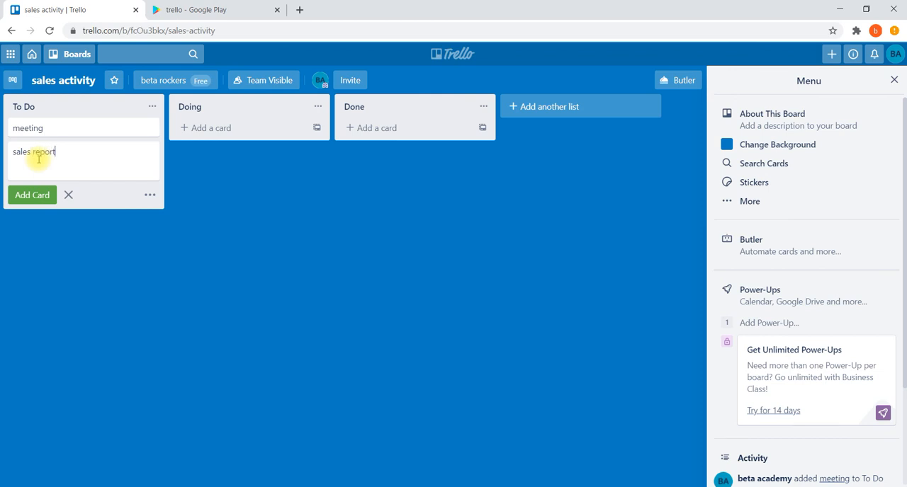
click(149, 195)
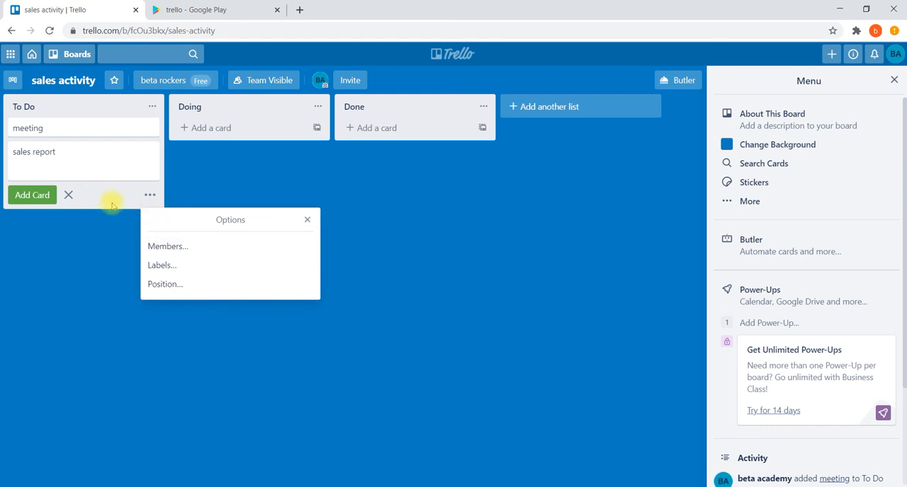
click(164, 252)
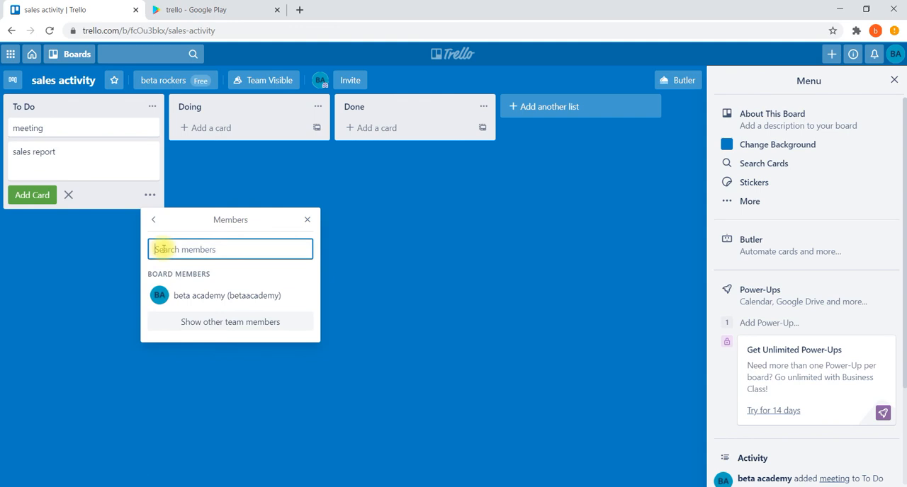
click(198, 299)
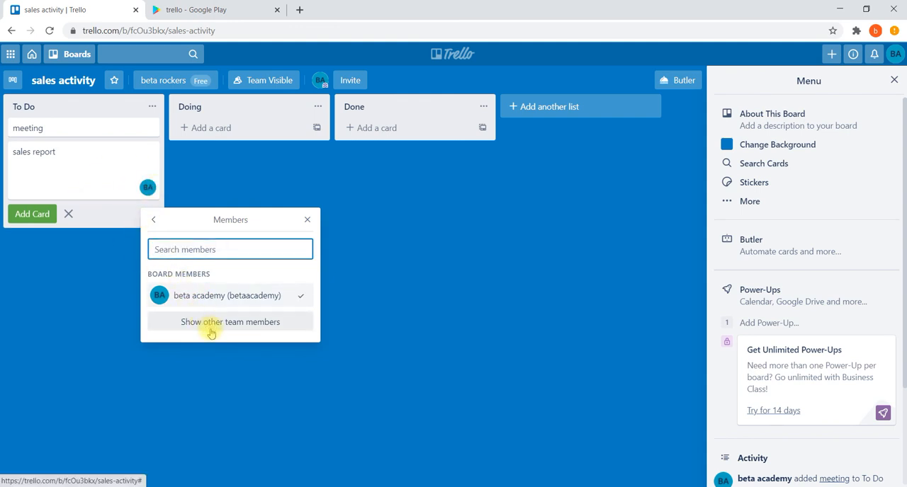
click(152, 224)
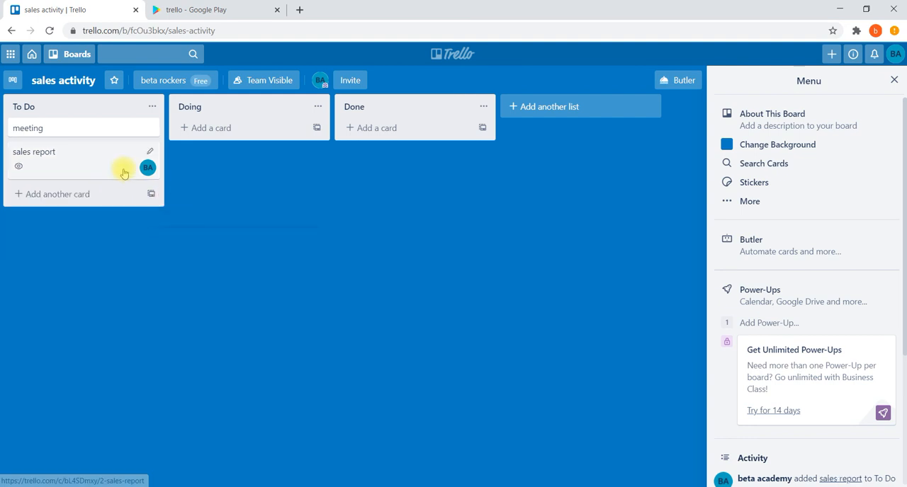
Set the due date of the "sales report" card to 10/10/2020 and save it
click(147, 153)
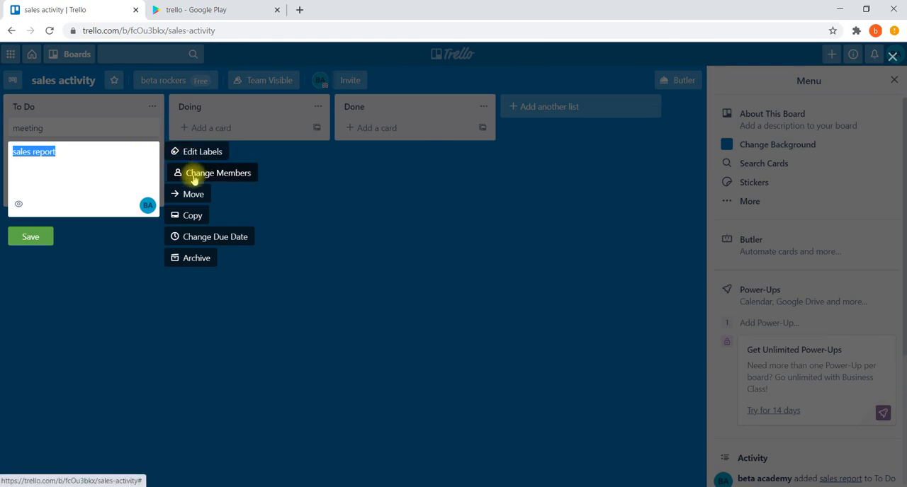
click(191, 238)
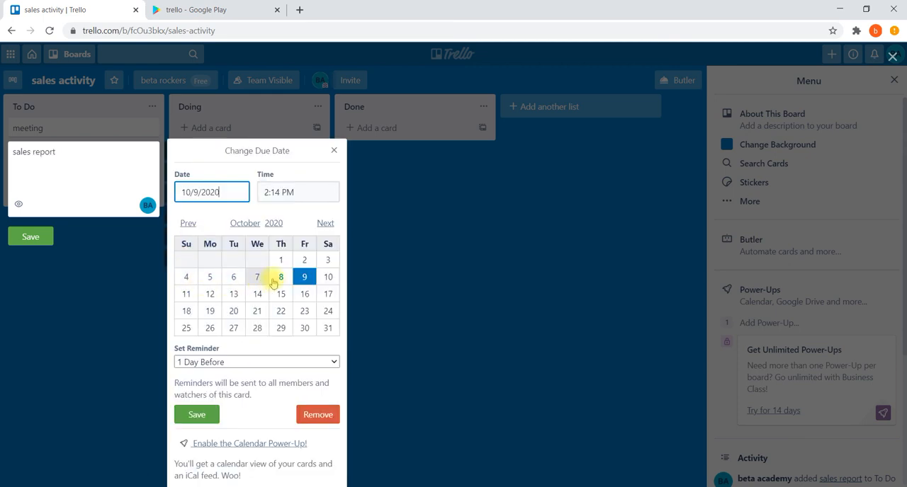
click(330, 278)
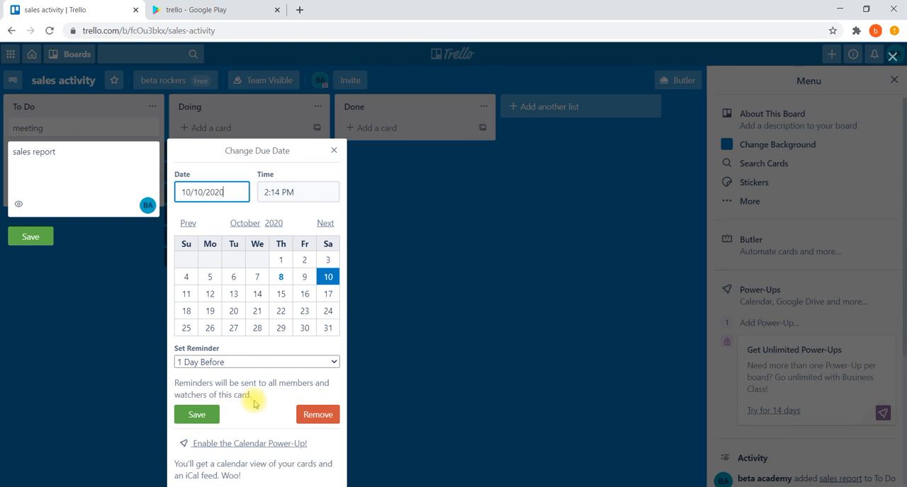
click(202, 416)
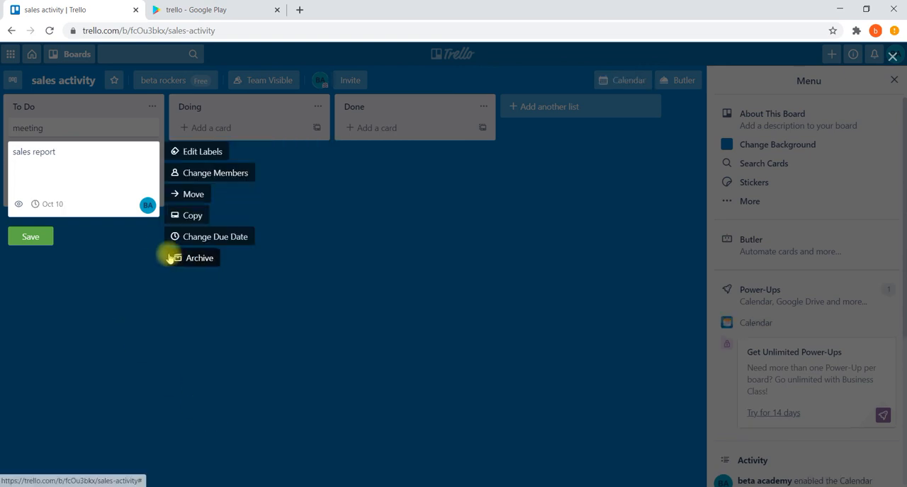
Apply the red label to the "sales report" card, leave its quick editor and dismiss the Calendar notice
click(203, 154)
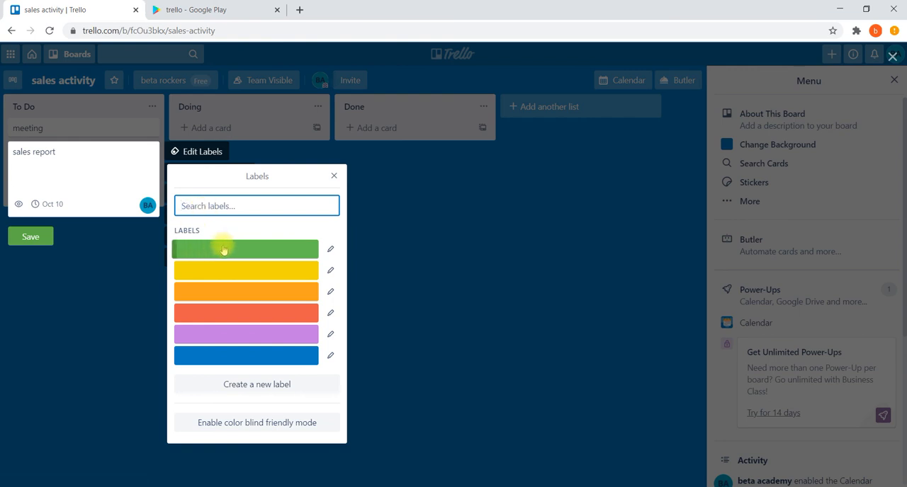
click(209, 316)
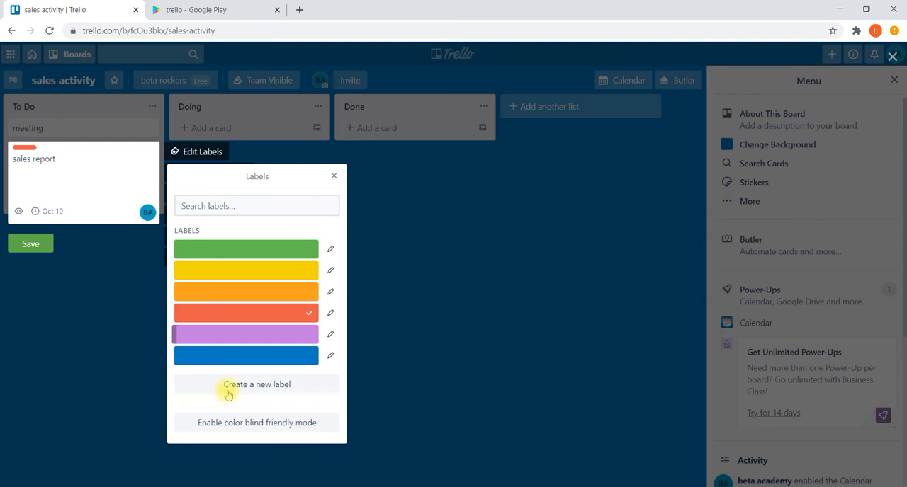
click(335, 176)
click(118, 267)
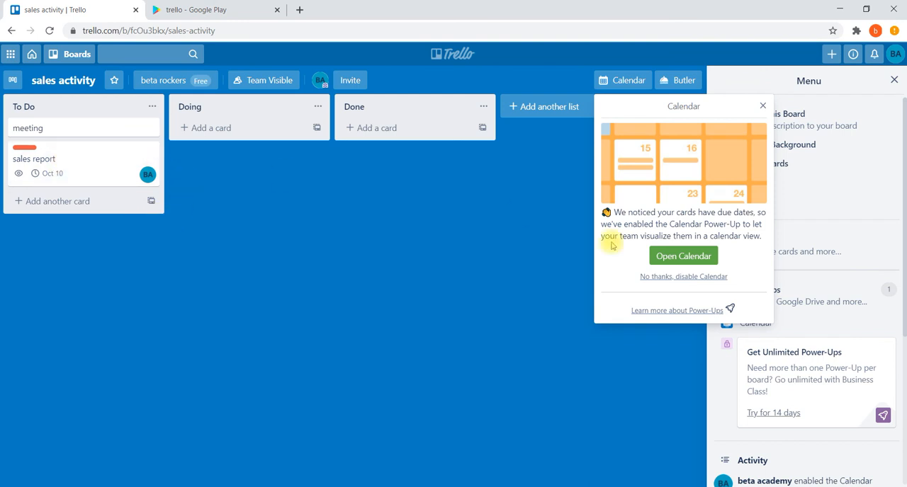
click(762, 107)
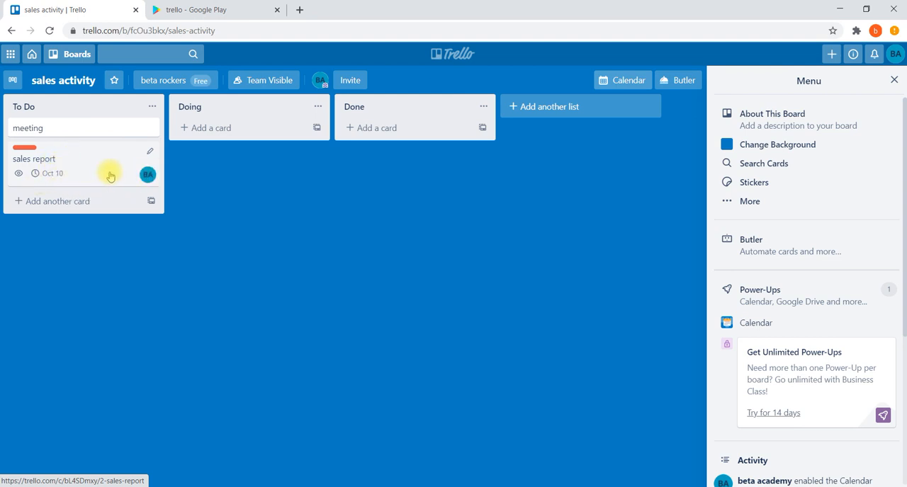
Open the "sales report" card and save the comment "with high priority" on it
click(36, 163)
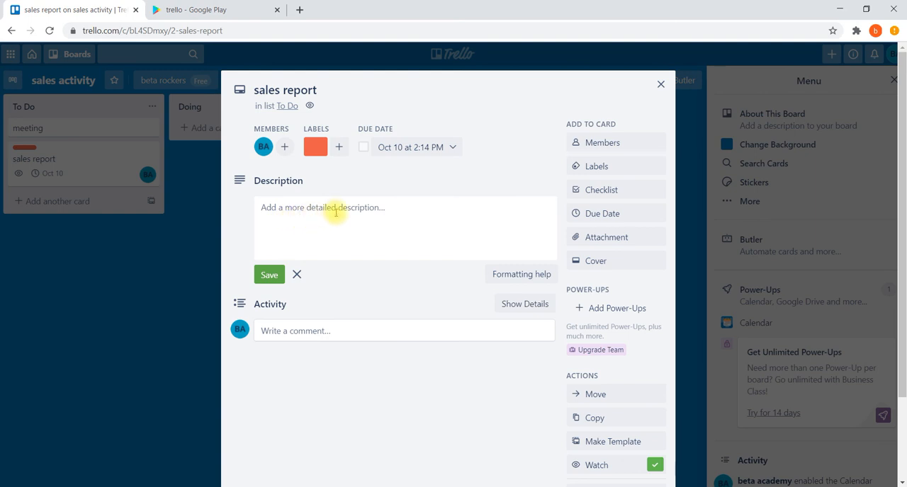
click(300, 338)
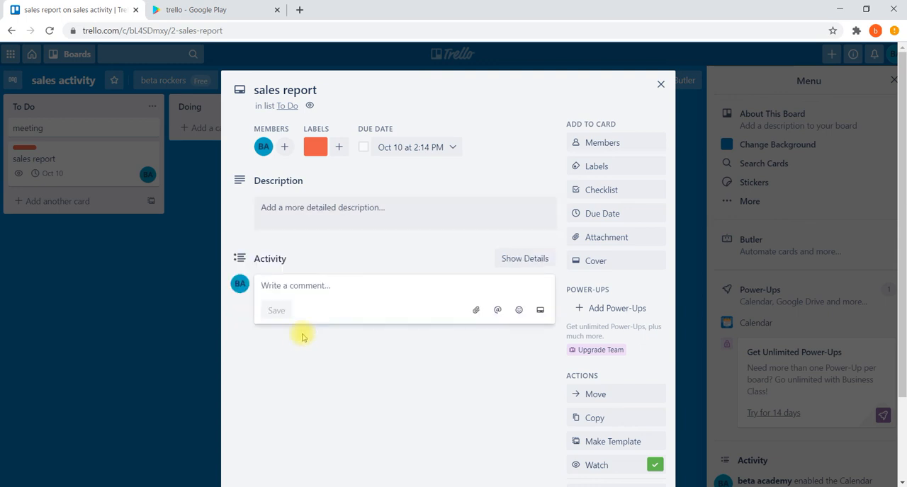
text(with )
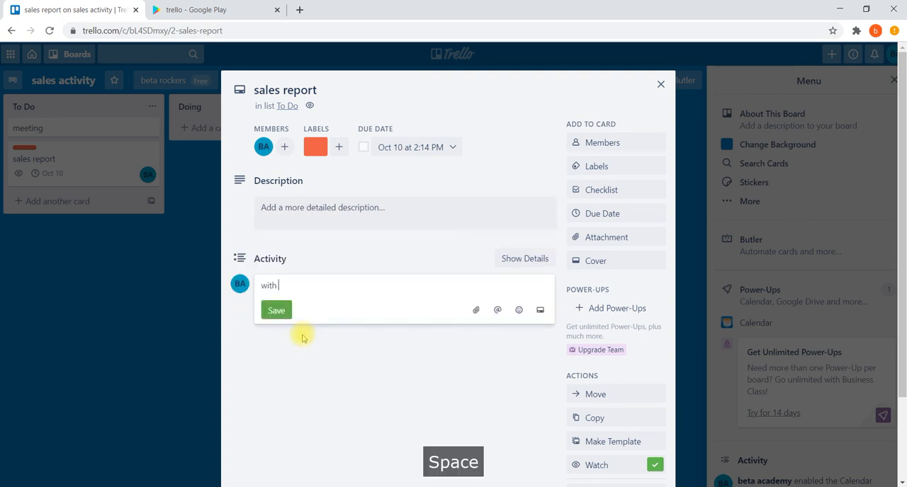
text(high priorit)
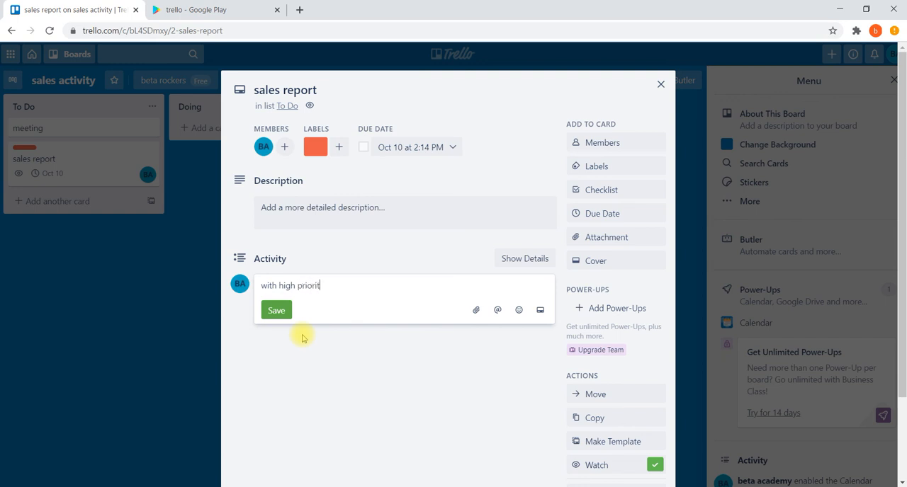
text(y)
key(Return)
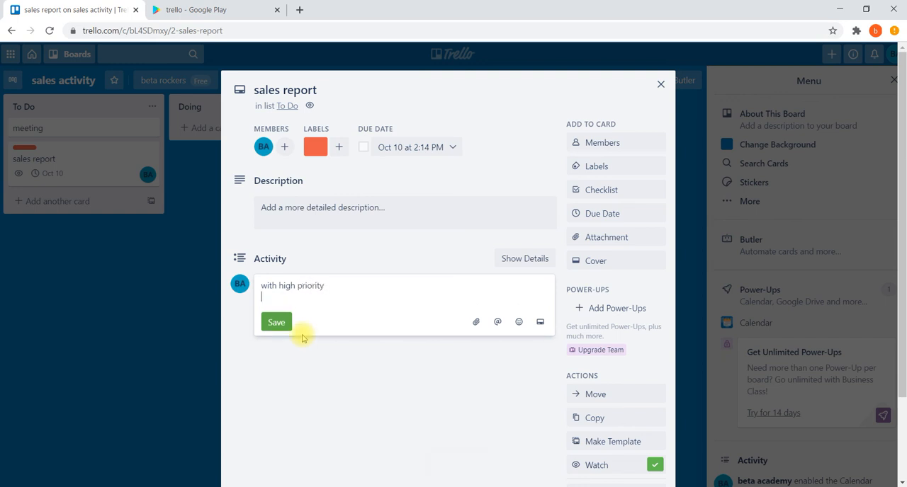
click(276, 323)
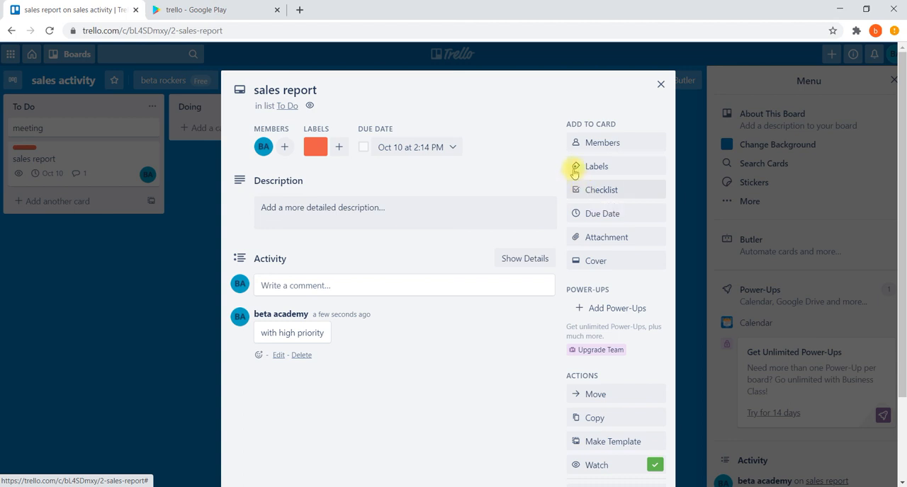
Add a checklist titled "monthly sales" to the "sales report" card
click(587, 193)
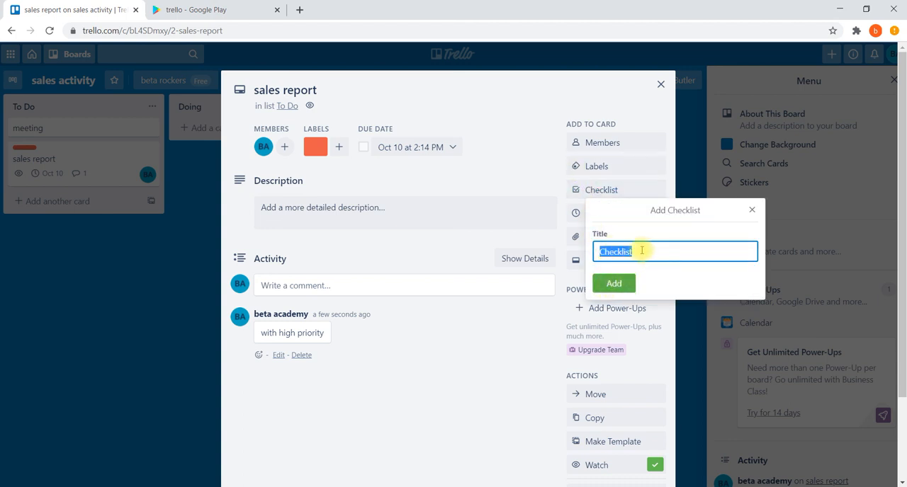
text(to be)
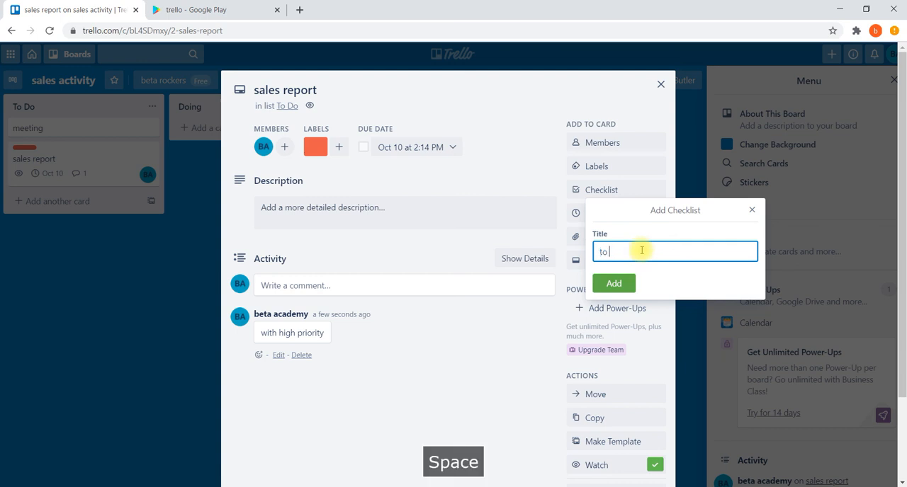
key(BackSpace)
key(BackSpace)
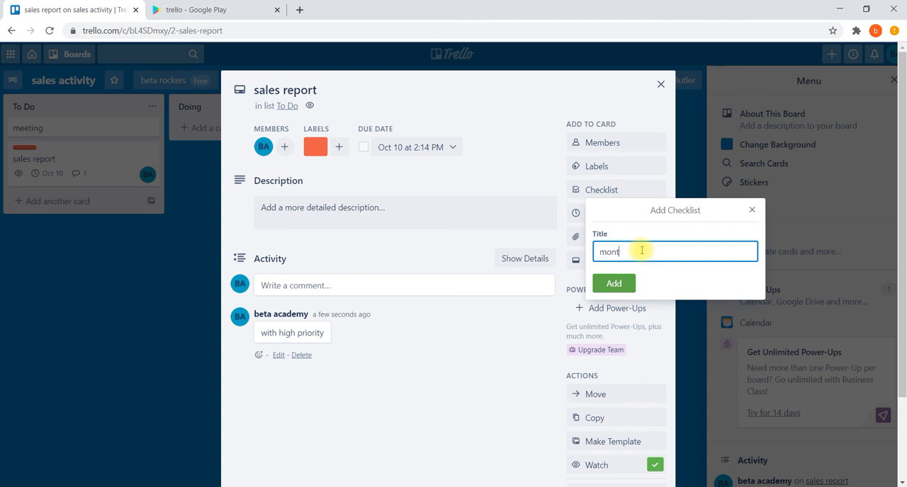
text(sales)
click(613, 283)
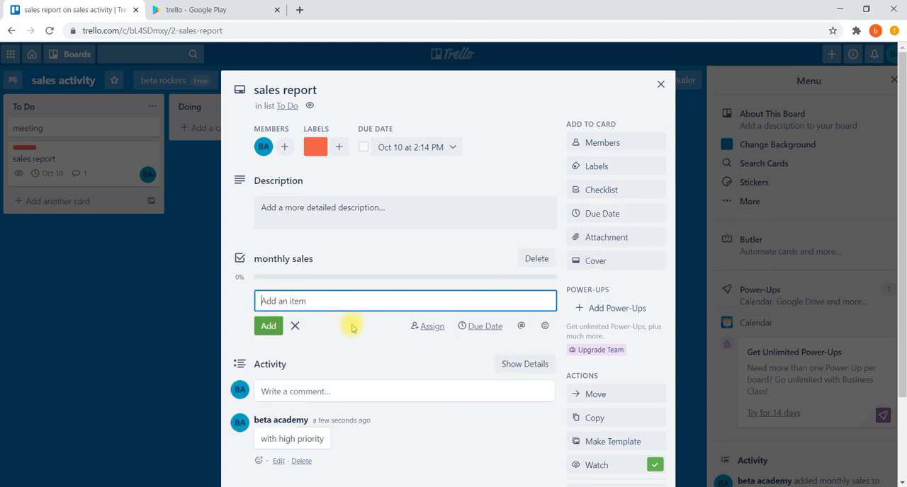
Add the item "weekly sales" to the "monthly sales" checklist
scroll(314, 302, down, 1)
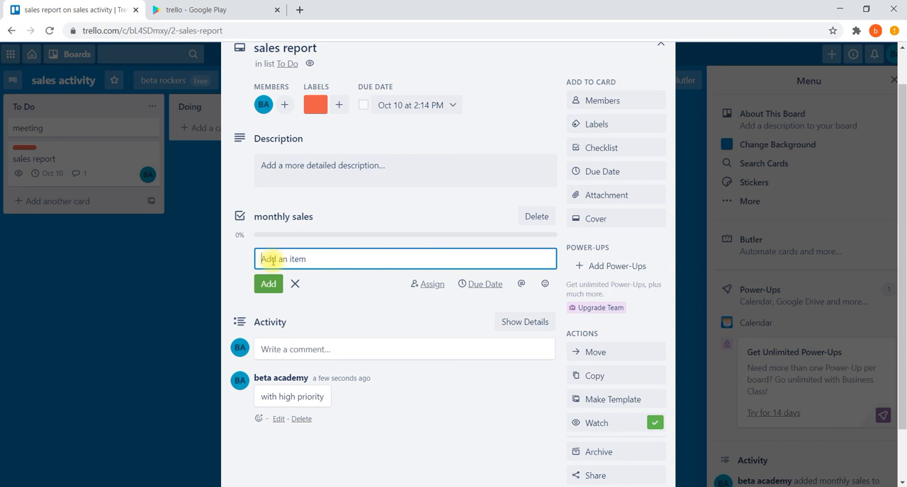
text(weekly sales)
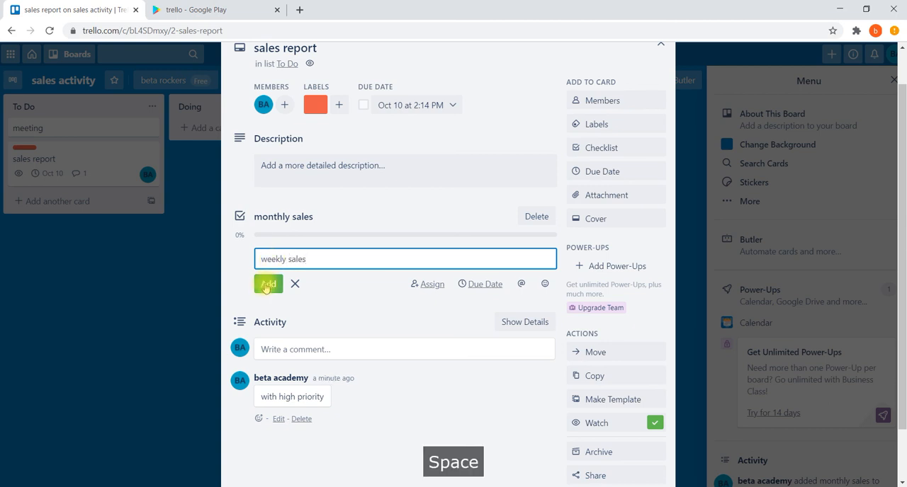
click(266, 286)
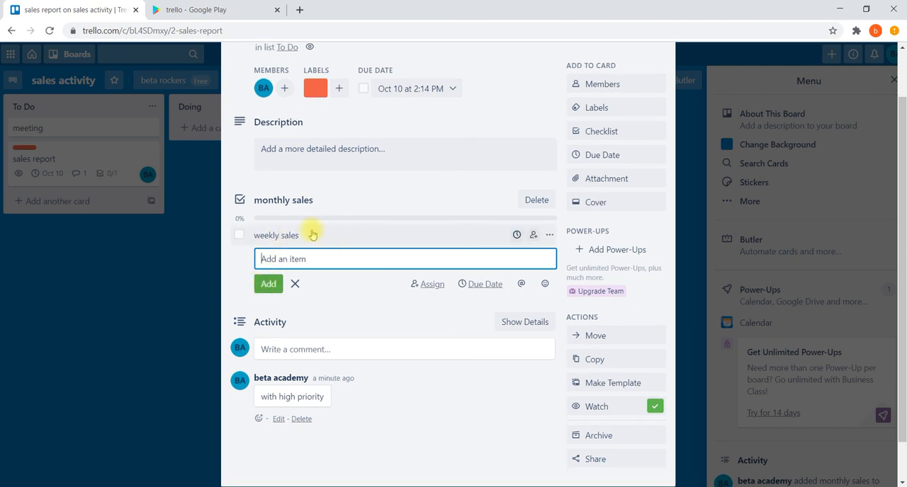
Try marking the "weekly sales" checklist item as complete and clear the mark again
click(240, 202)
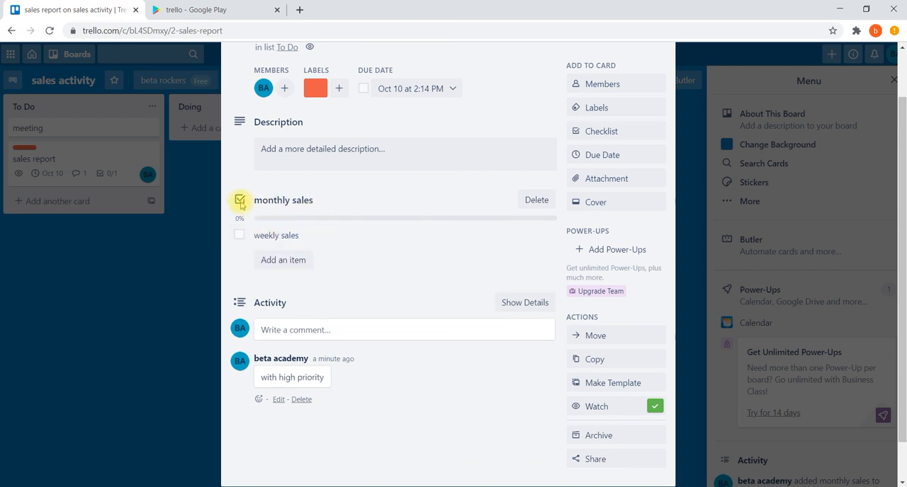
click(239, 236)
click(239, 235)
Add "daily conversion" as a second item in the "monthly sales" checklist and close the card
click(284, 260)
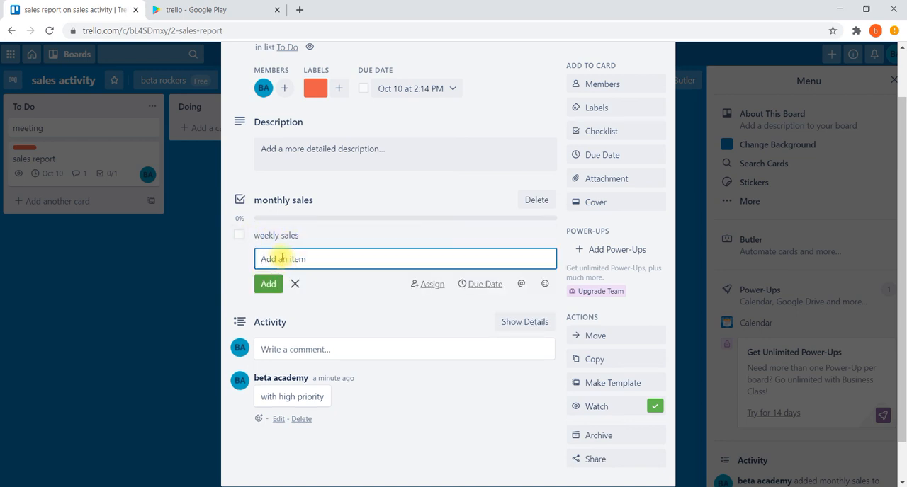
text(daily conversion)
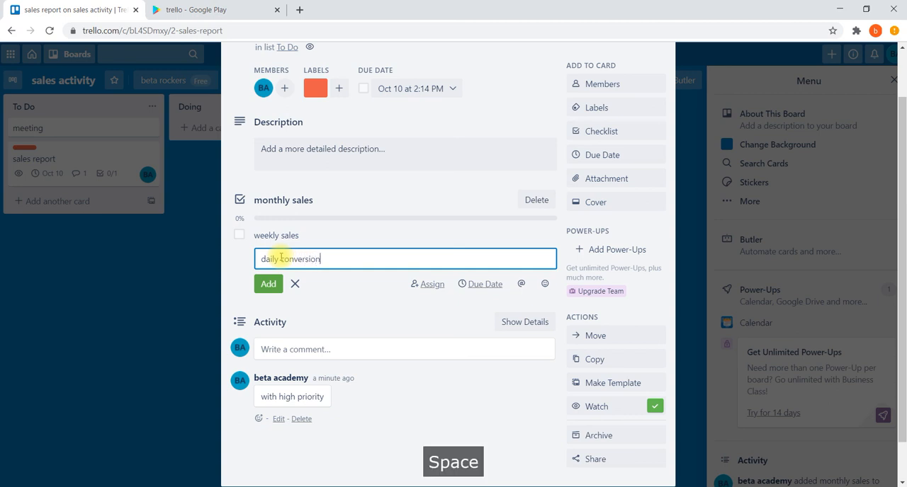
click(265, 294)
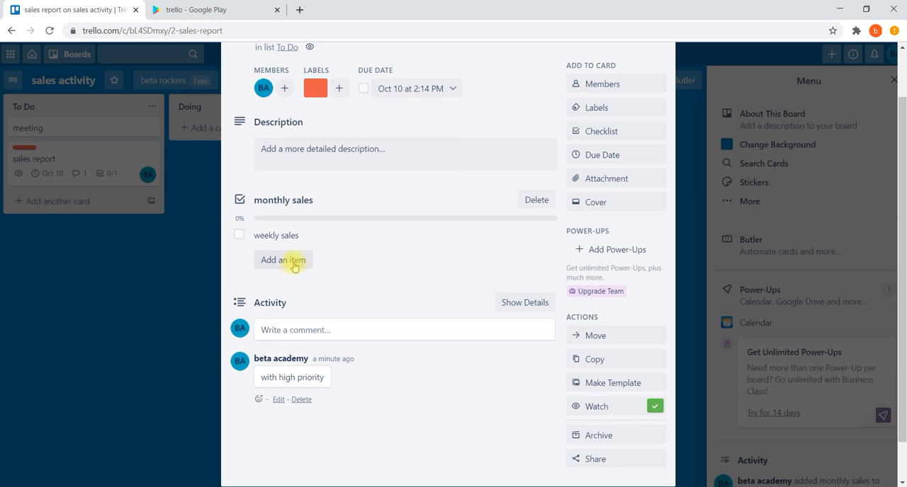
click(296, 262)
click(267, 284)
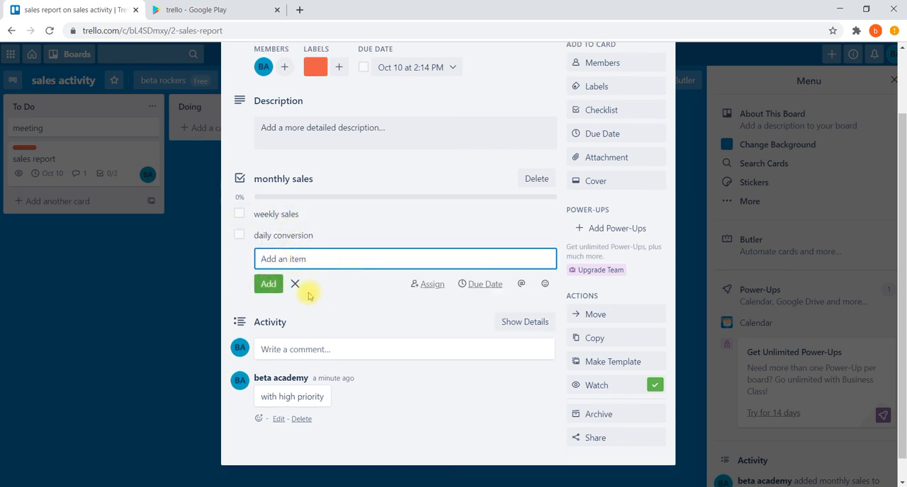
click(295, 284)
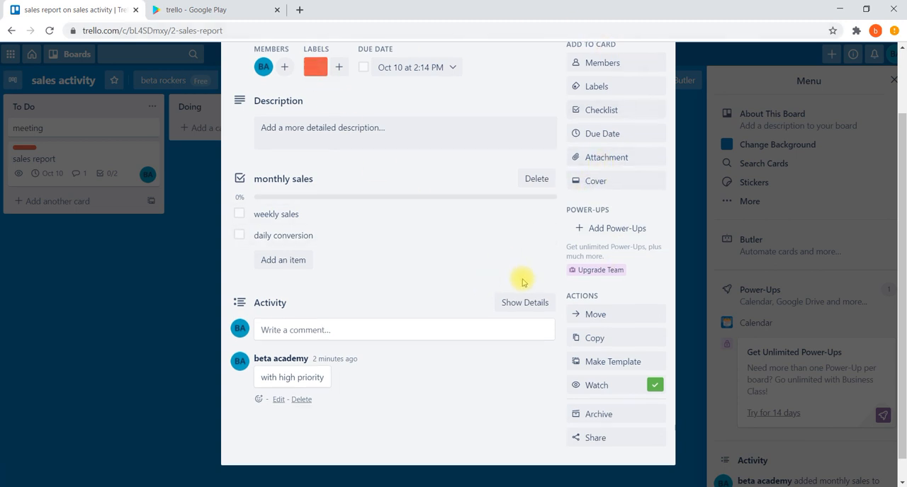
scroll(521, 281, down, 1)
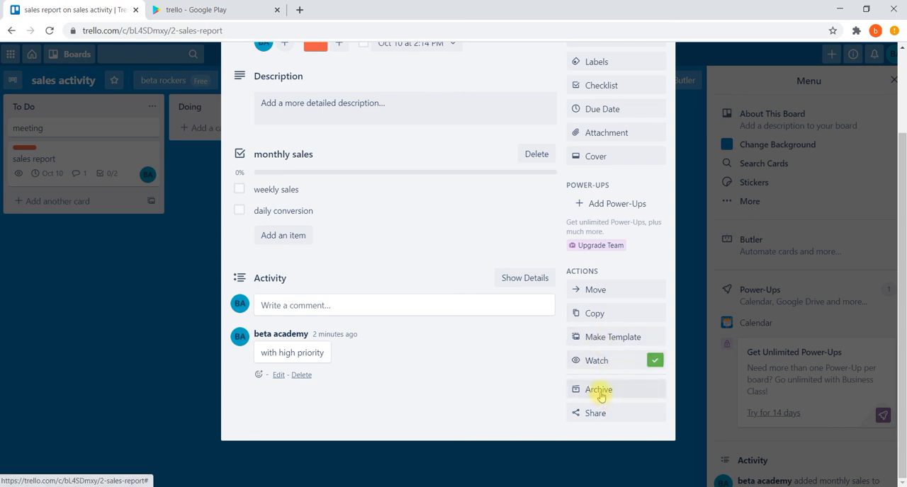
scroll(493, 261, up, 2)
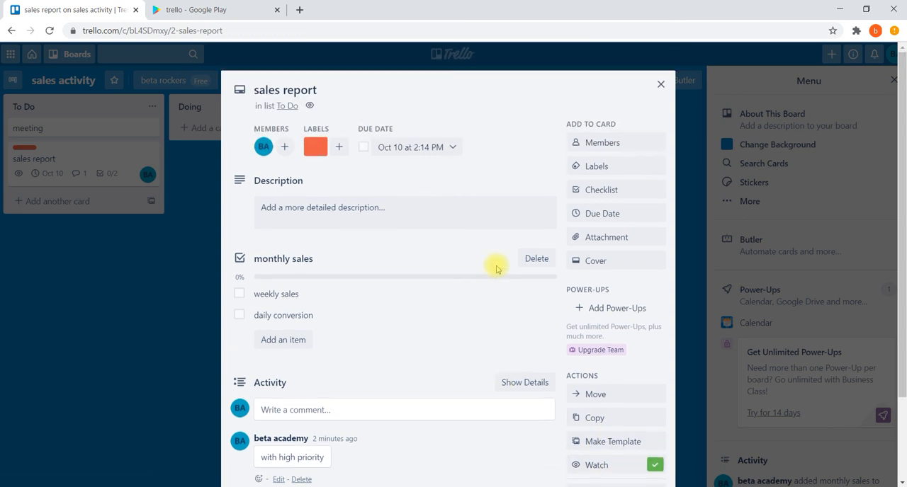
click(660, 85)
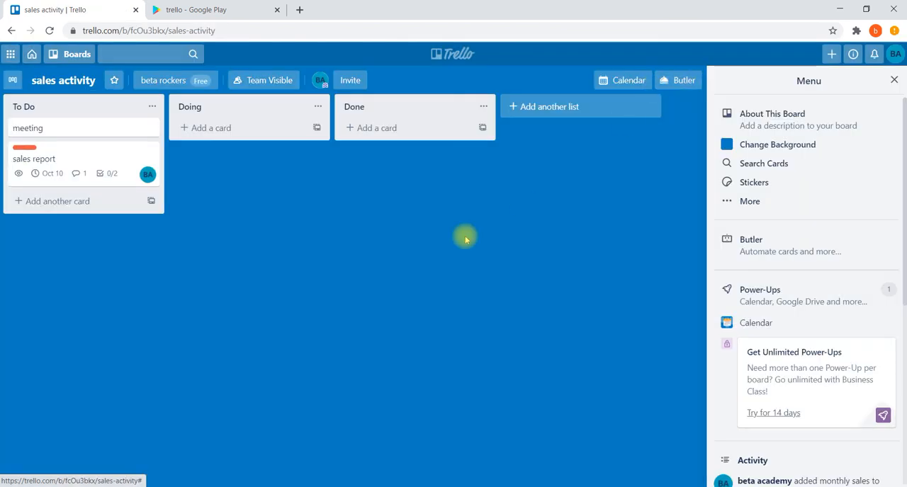